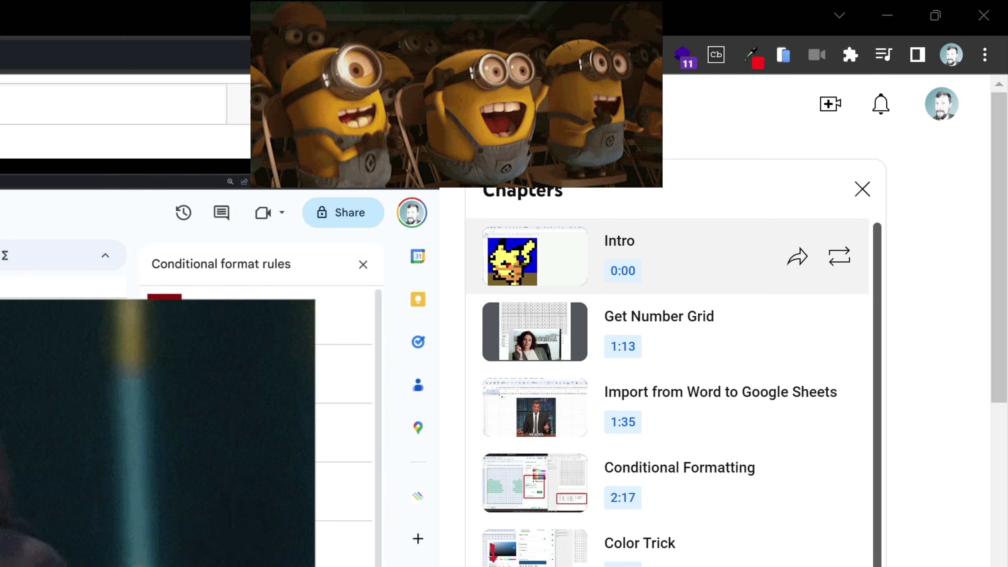
Browse the video's chapters, trying Import from Word, then jump to Resize Checkboxes for Responsiveness at 10:21
scroll(734, 320, down, 1)
scroll(735, 320, down, 1)
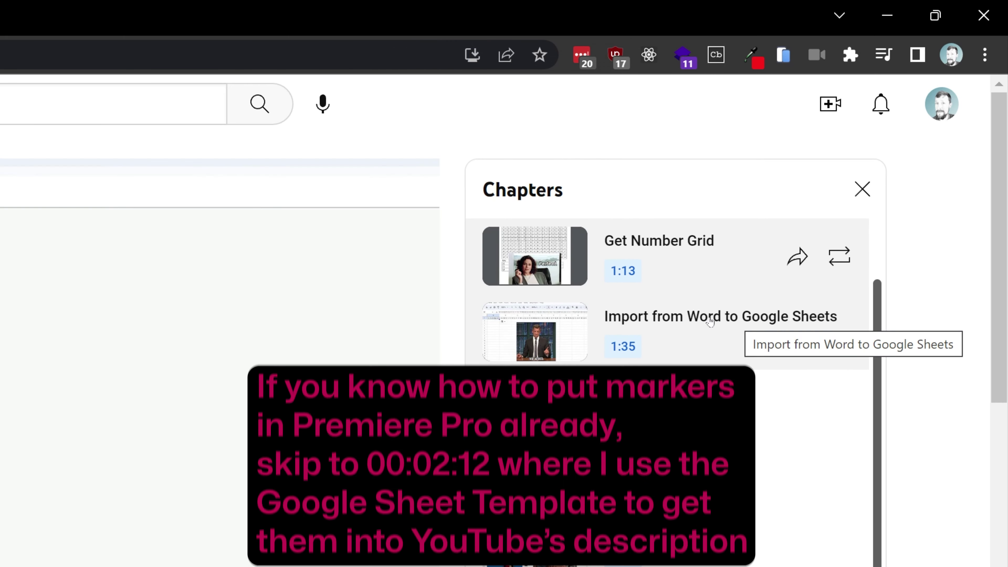
click(710, 322)
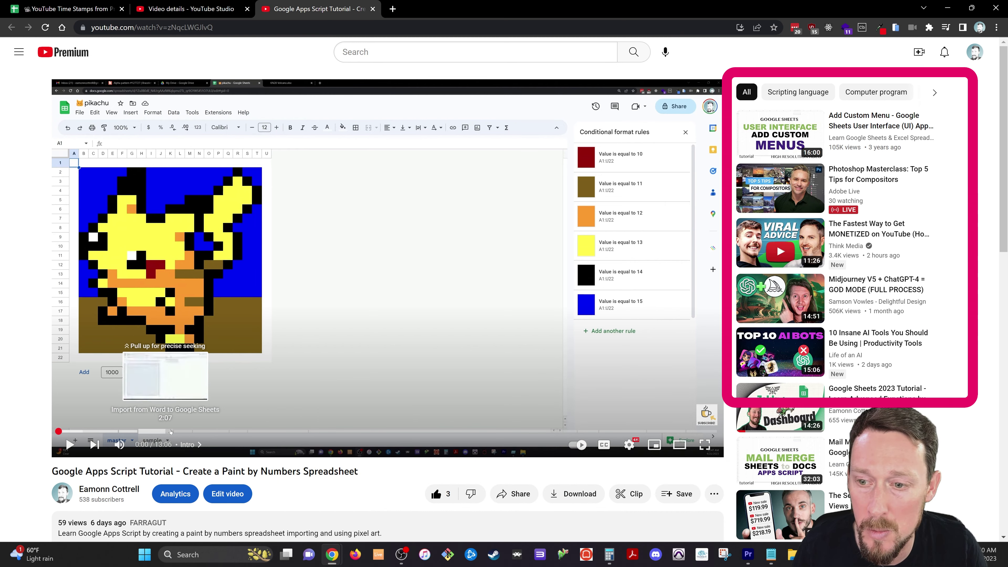
click(195, 444)
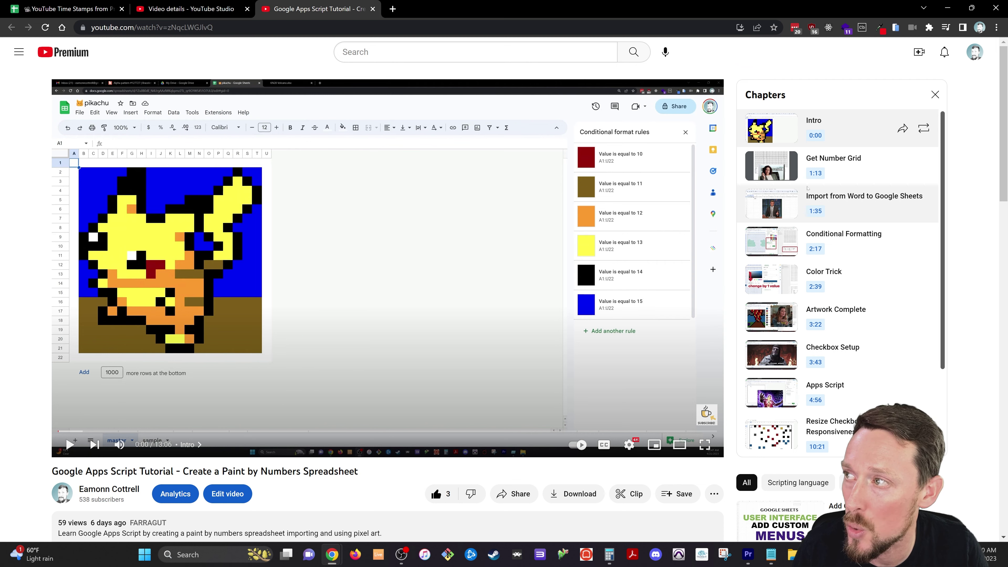
scroll(826, 278, down, 3)
click(835, 329)
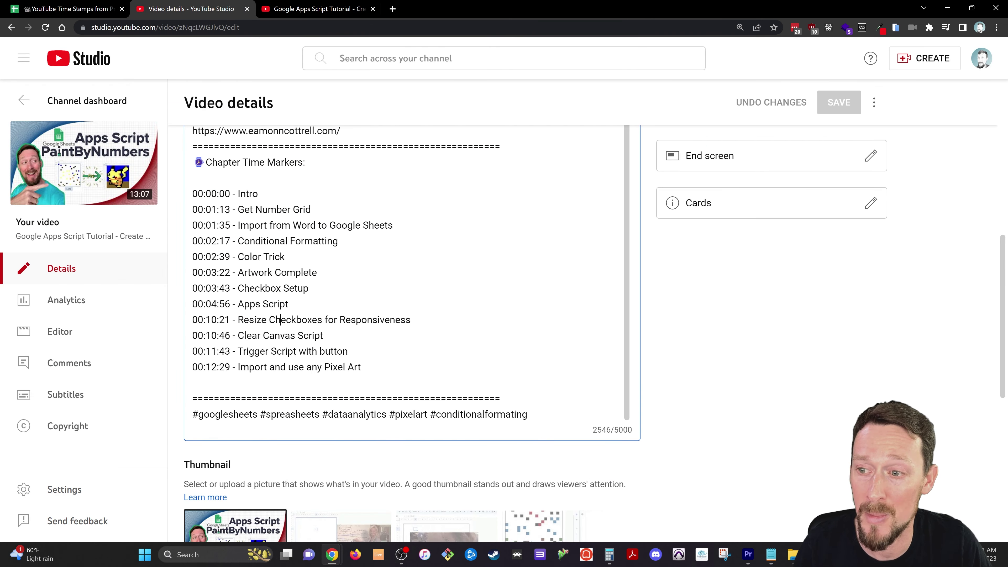
Highlight the twelve chapter timestamp lines in the description, clear the selection, and bring Premiere Pro forward
drag(360, 367, 192, 190)
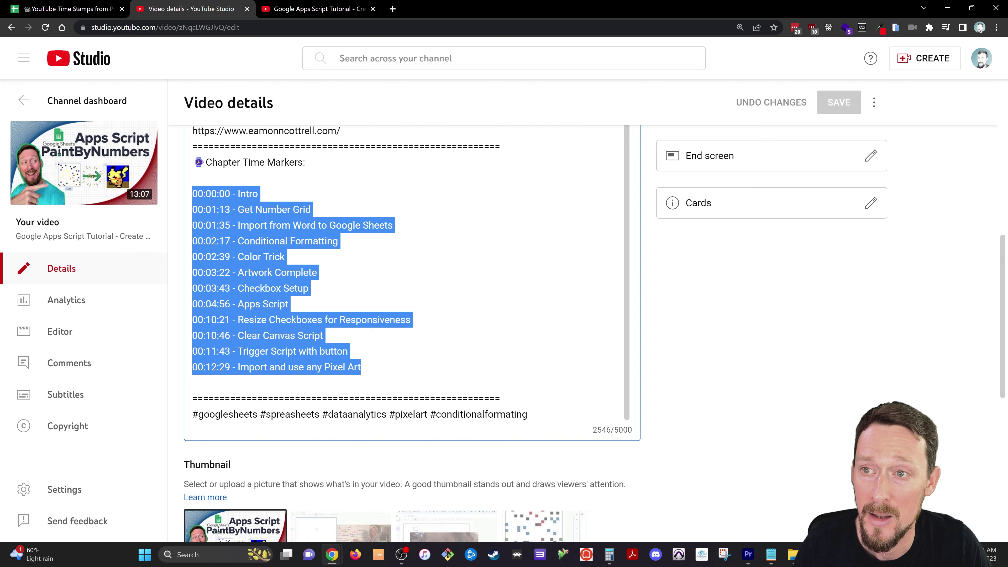
click(294, 241)
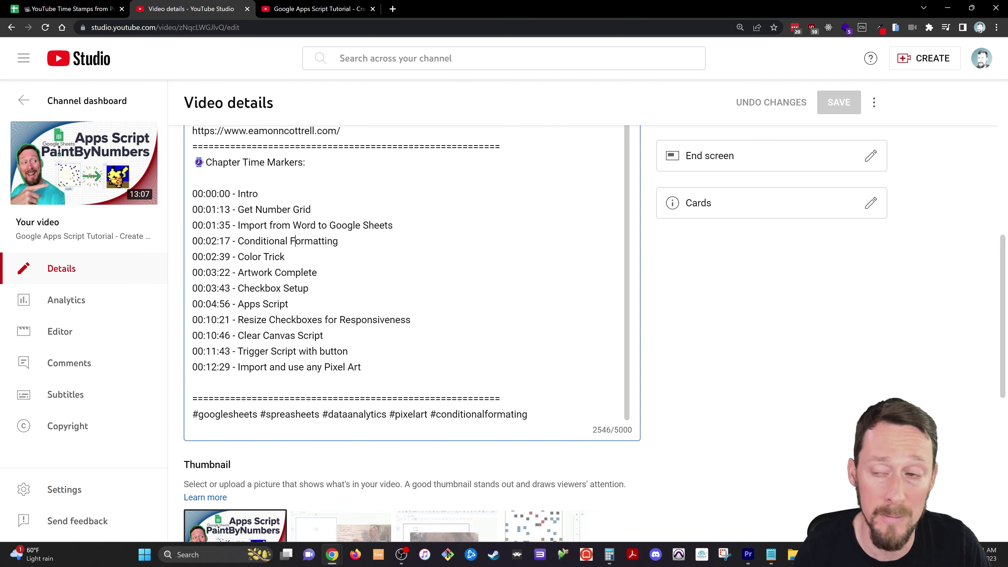
click(748, 554)
Move the playhead to 00:00:54:19 and scroll through the Markers list of twelve markers
click(600, 353)
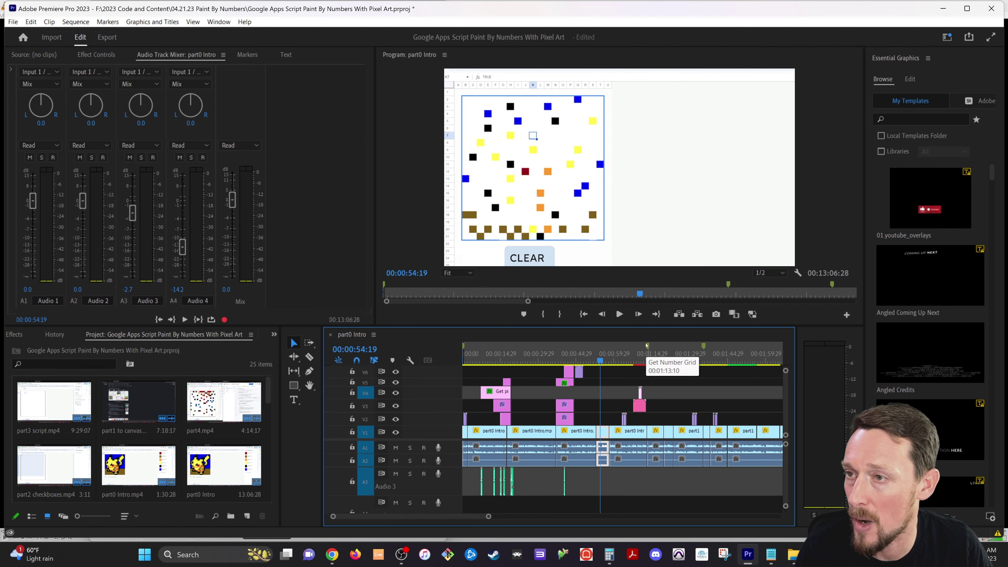
click(248, 55)
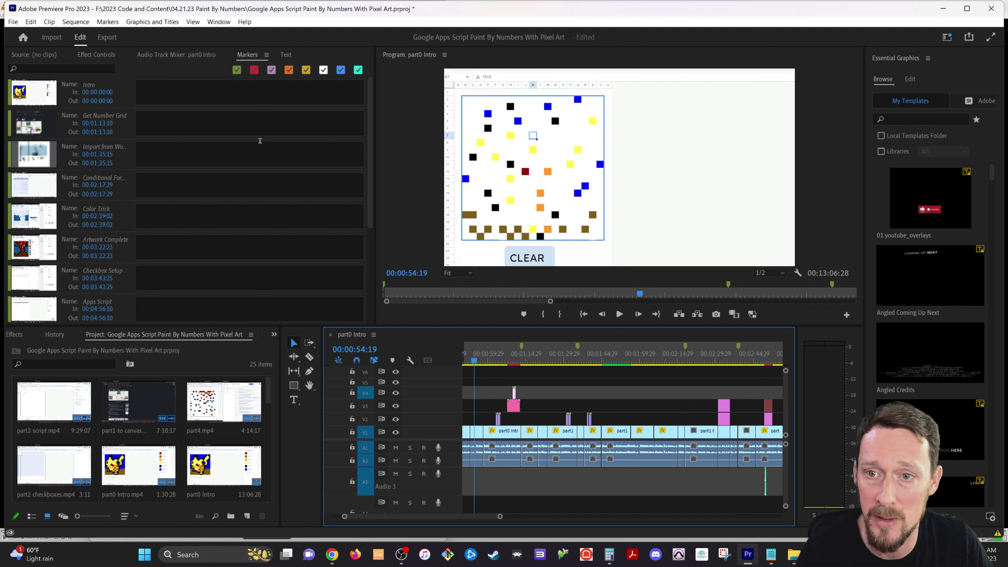
scroll(161, 238, down, 5)
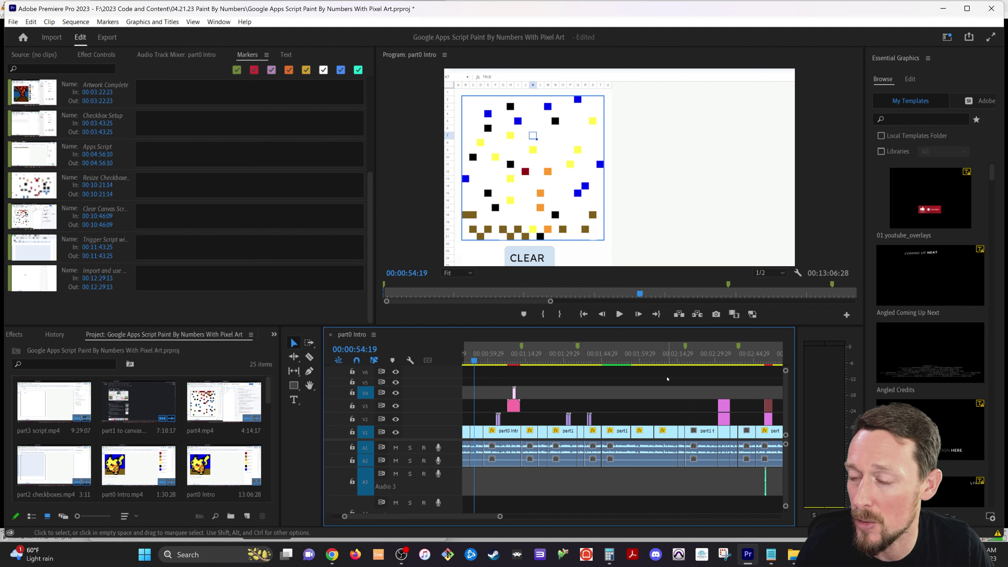
Position the playhead at about 00:02:01:16 on the timeline, leaving no clip selected
click(642, 360)
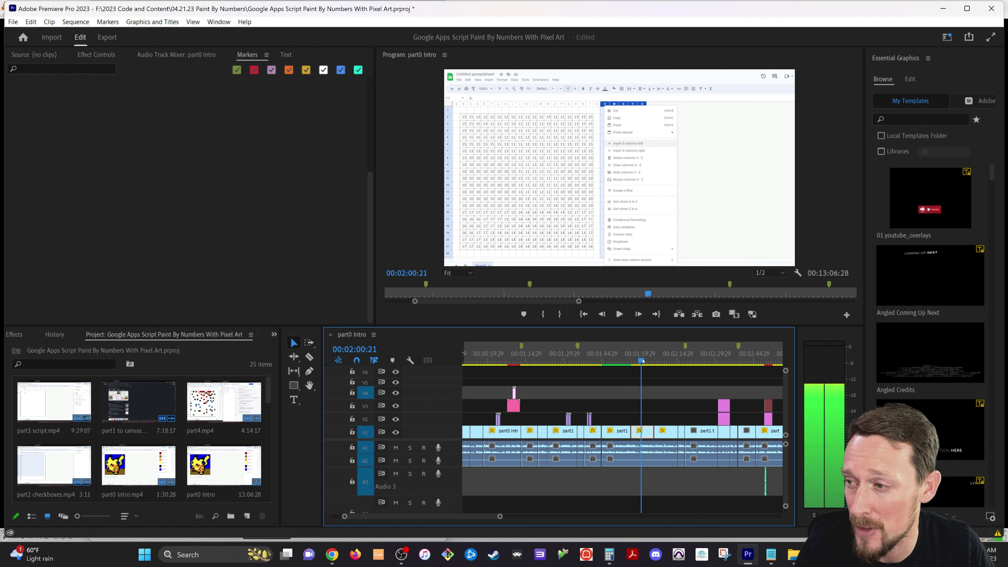
drag(642, 360, 644, 361)
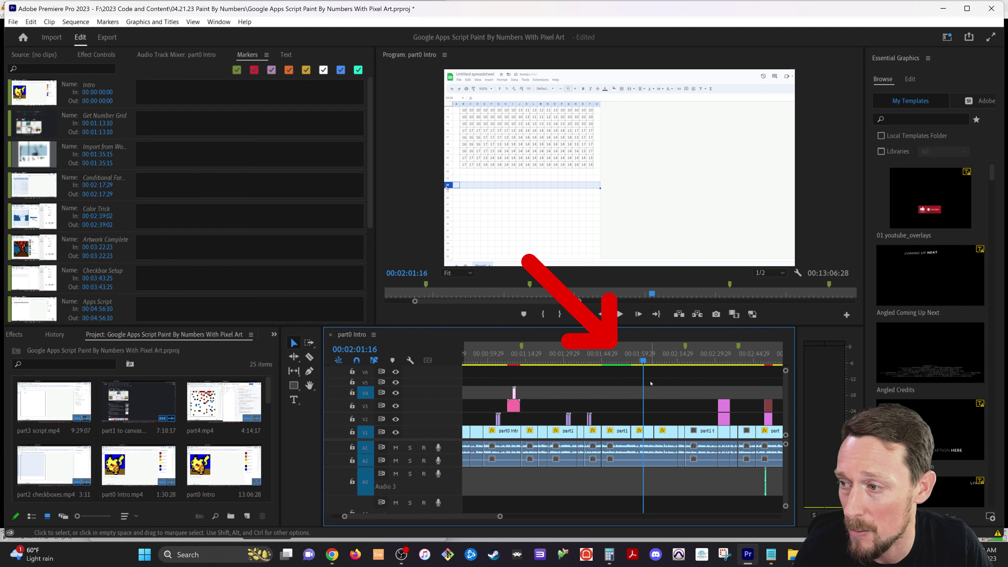
click(659, 447)
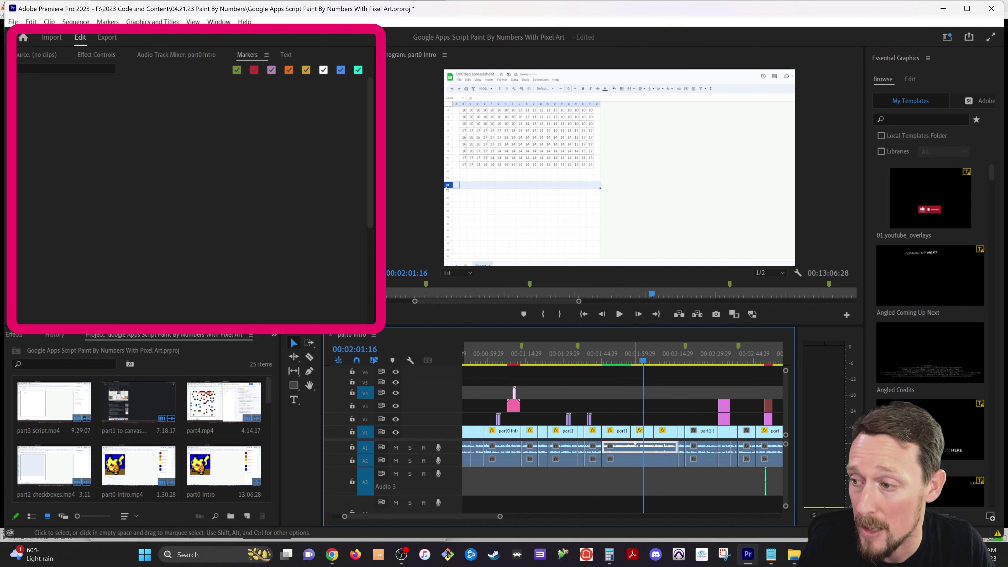
click(658, 384)
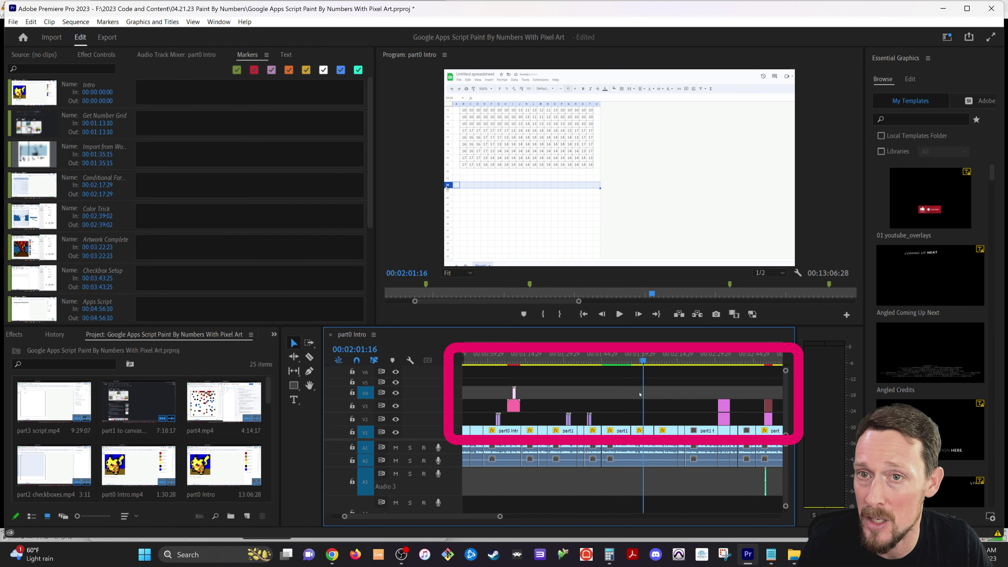
Add a marker at the playhead and name it 'Naw marker'
key(m)
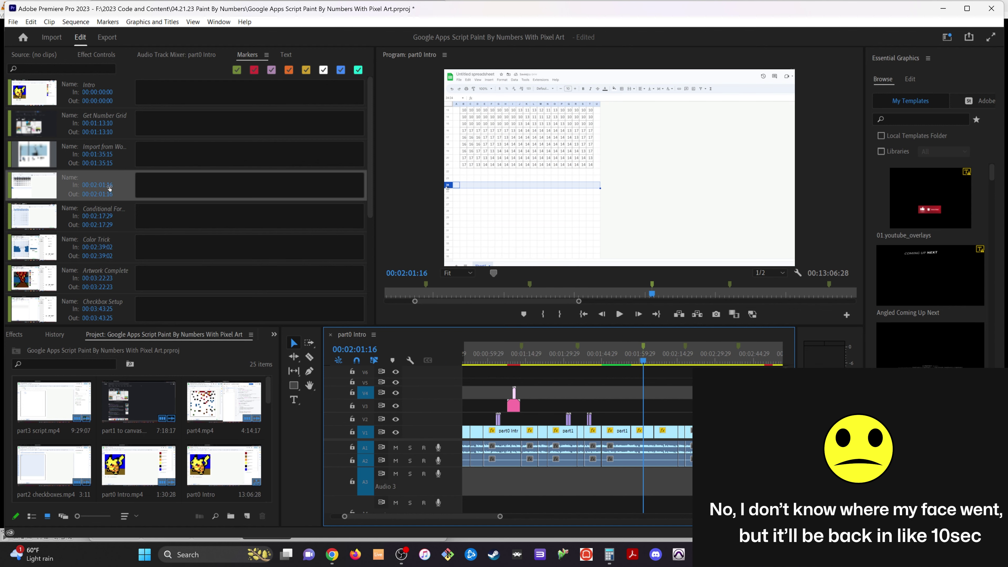
click(95, 176)
text(Na)
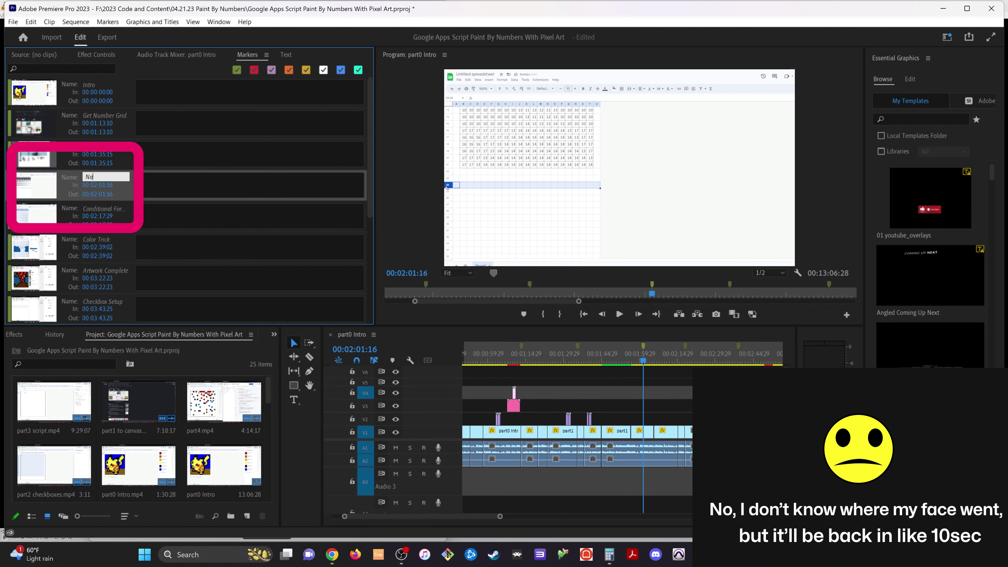
text(w marker)
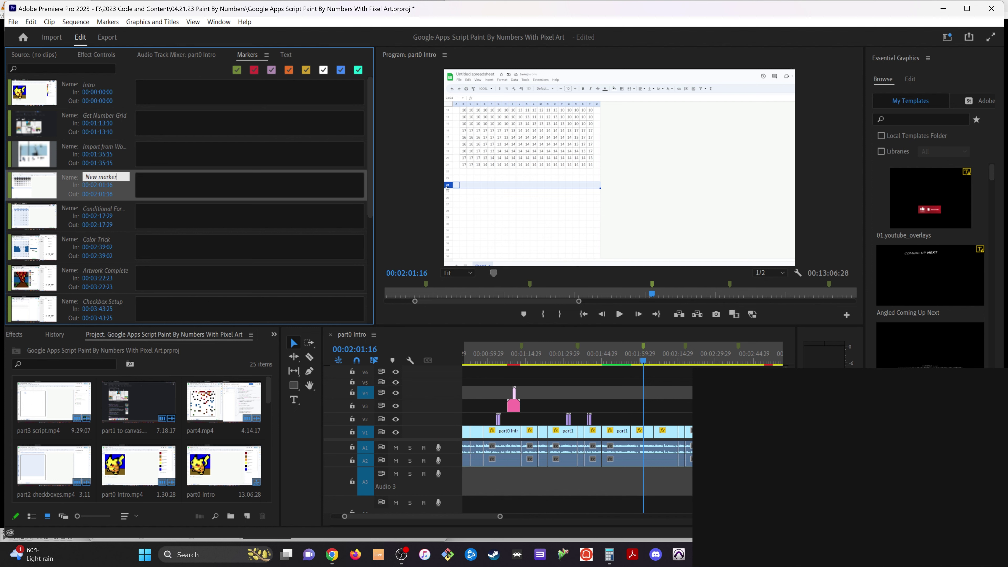
key(Return)
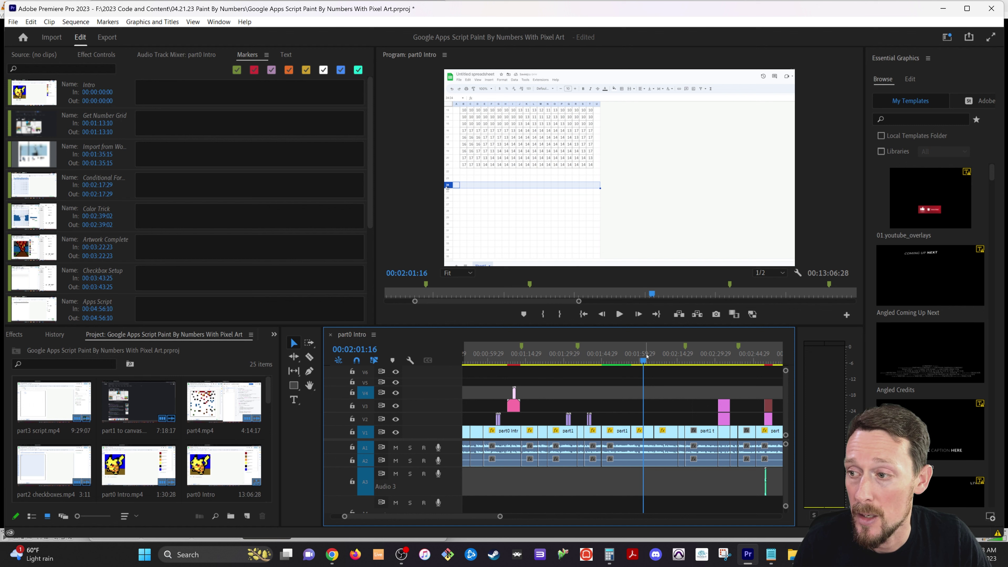
Export the sequence markers as Comma Separated Values named part0 Intro into the 04.21.23 Paint By Numbers folder
click(647, 430)
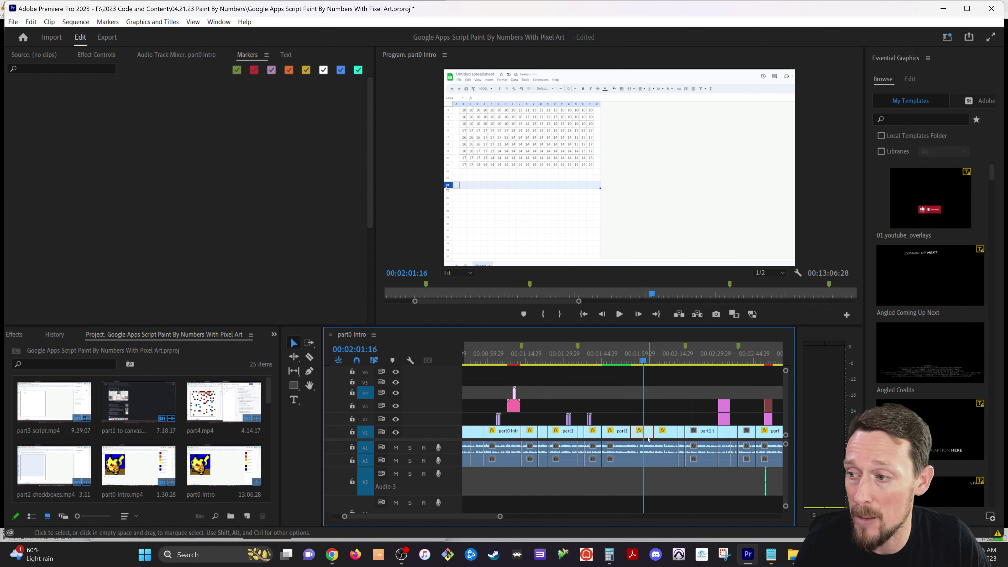
click(618, 394)
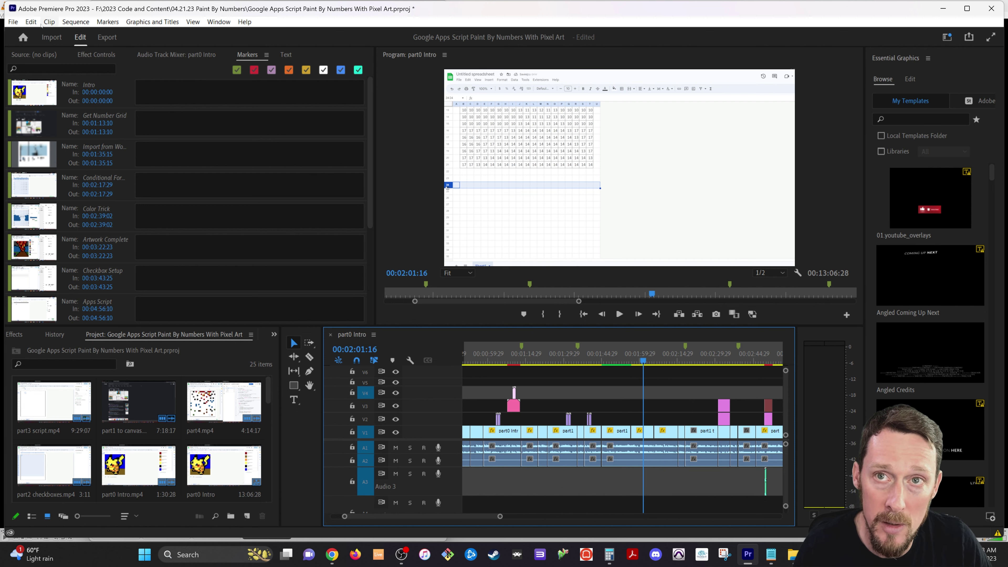
click(31, 22)
click(19, 21)
click(19, 22)
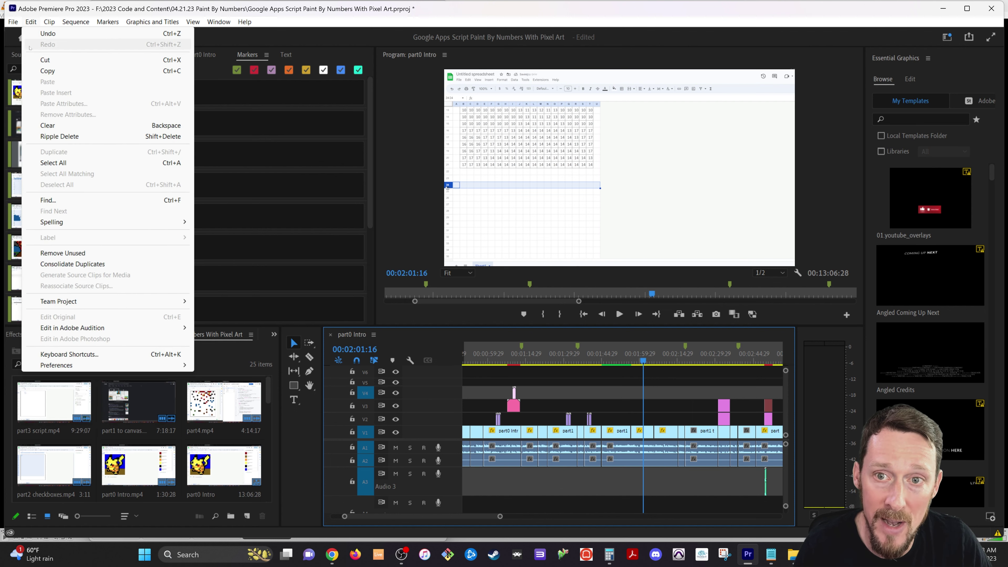
click(31, 22)
click(12, 22)
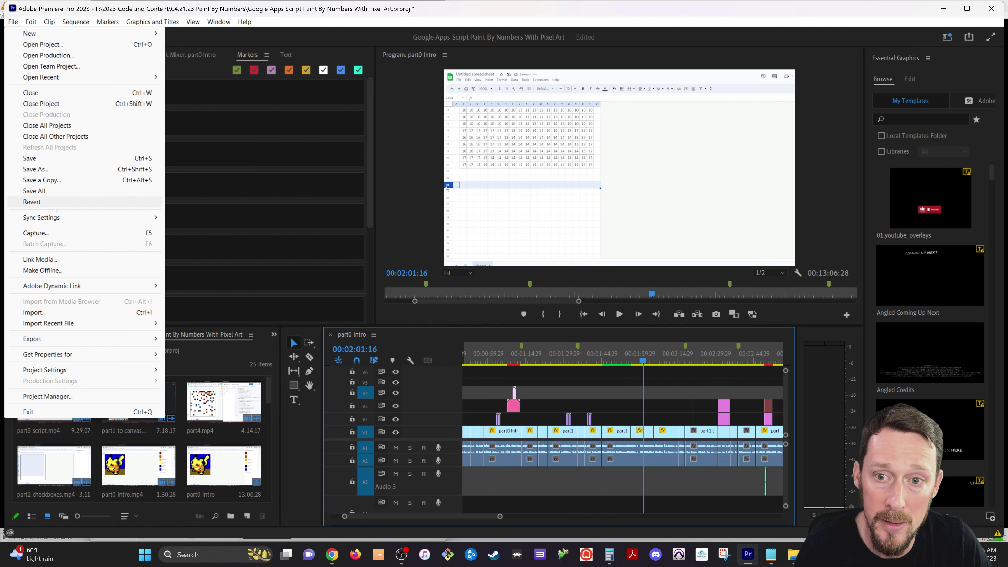
mouse_move(47, 339)
click(214, 427)
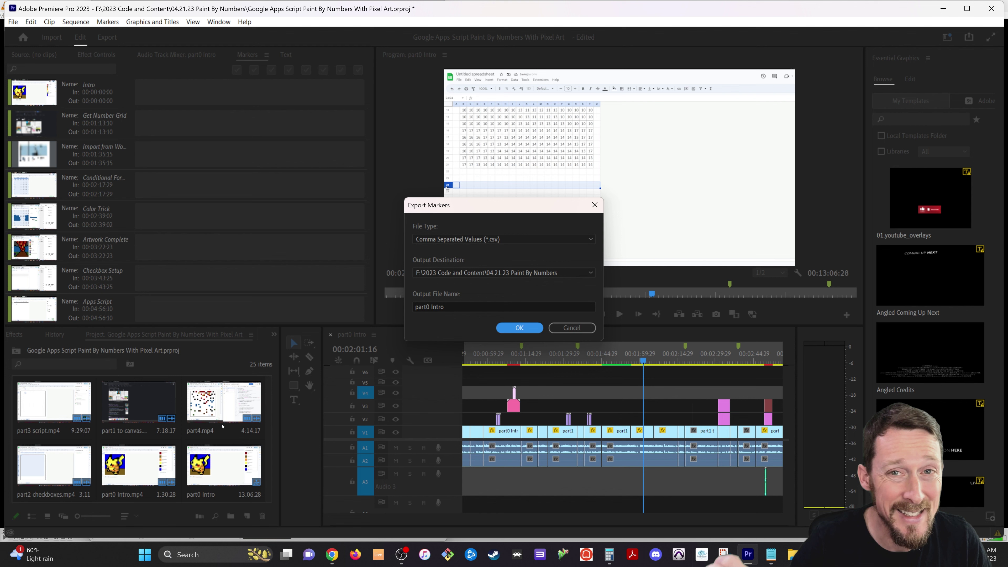
click(519, 327)
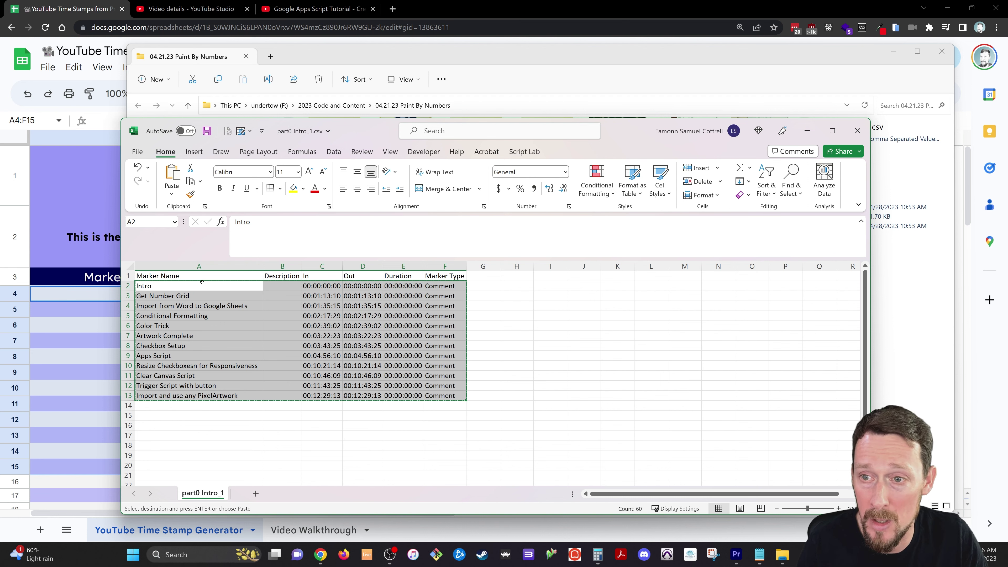
In Excel, copy only the marker rows A2:F13, excluding the header
key(Escape)
drag(203, 286, 464, 396)
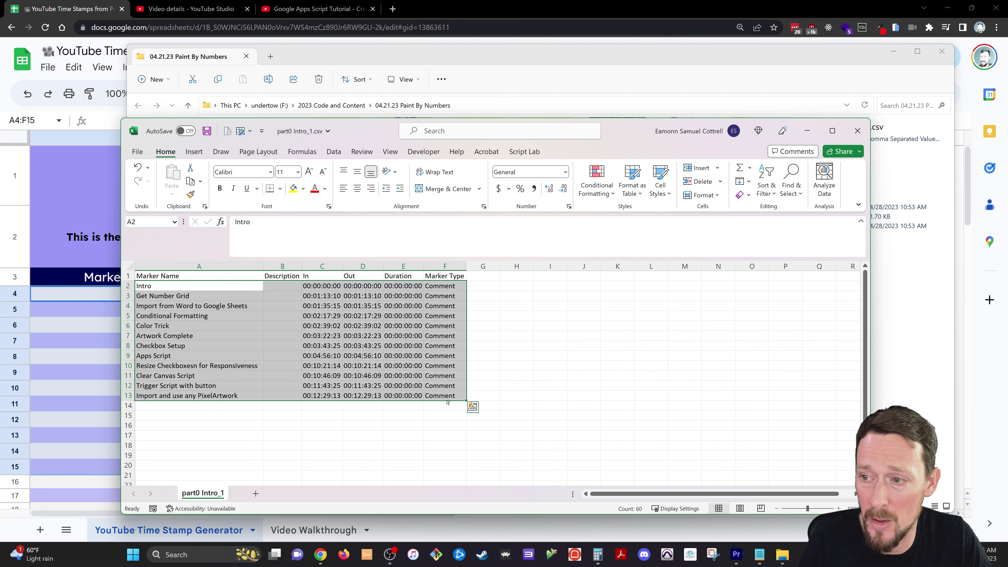
key(ctrl+c)
Paste the copied marker rows into the Google Sheet starting at cell A4
click(115, 3)
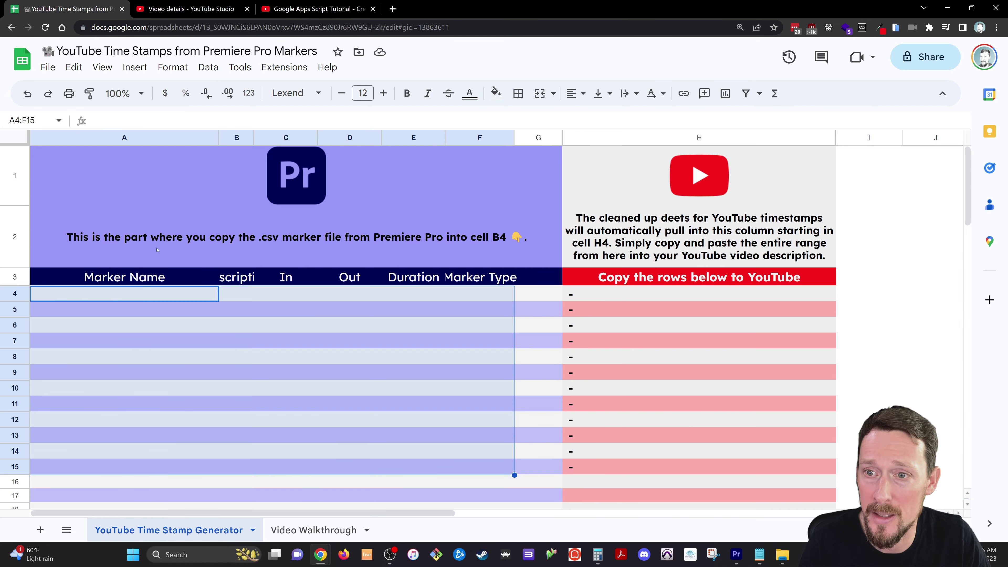
click(127, 293)
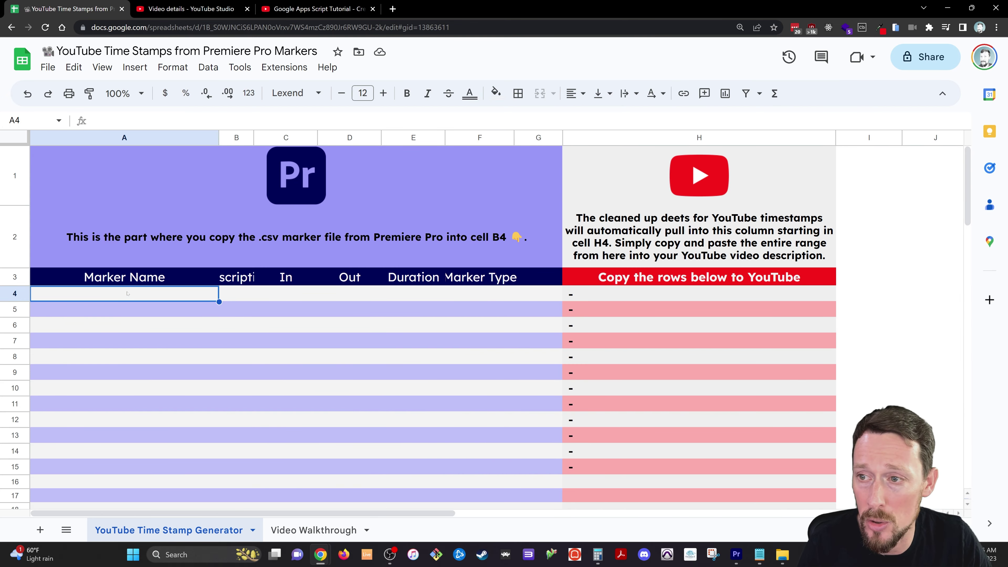
key(ctrl+v)
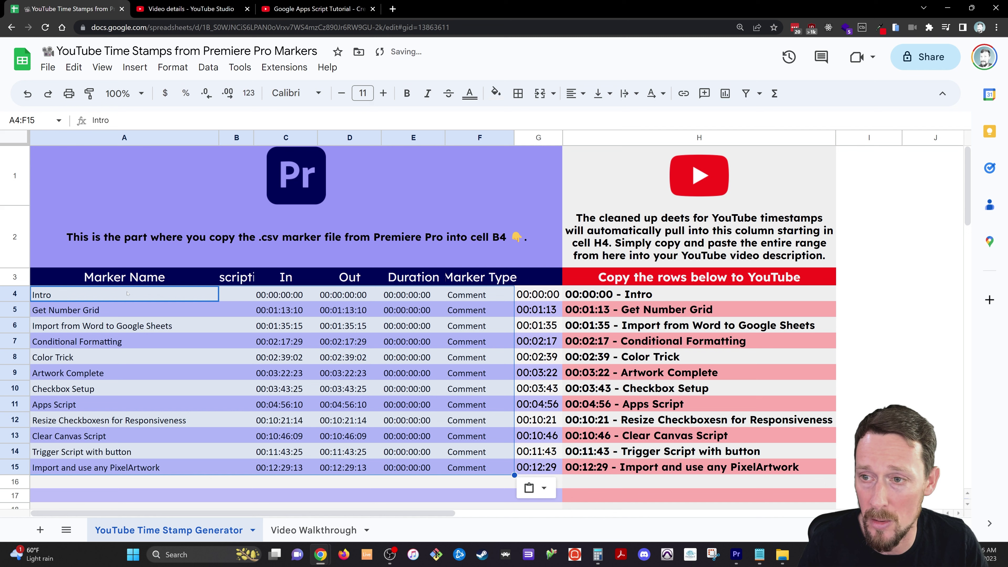
Inspect the G4 and H4 formulas that build the chapter lines, leaving them unchanged
double_click(520, 294)
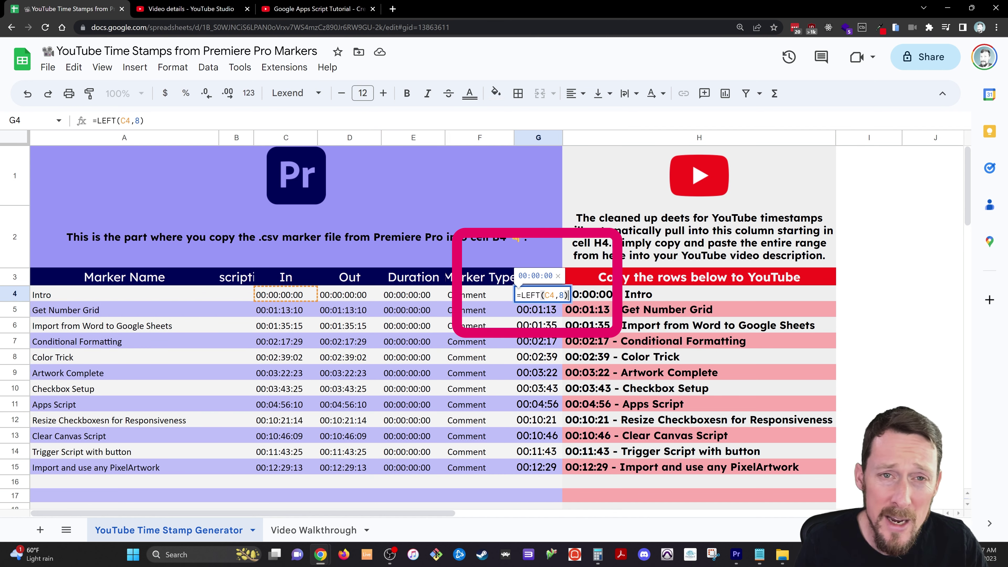
key(ctrl+a)
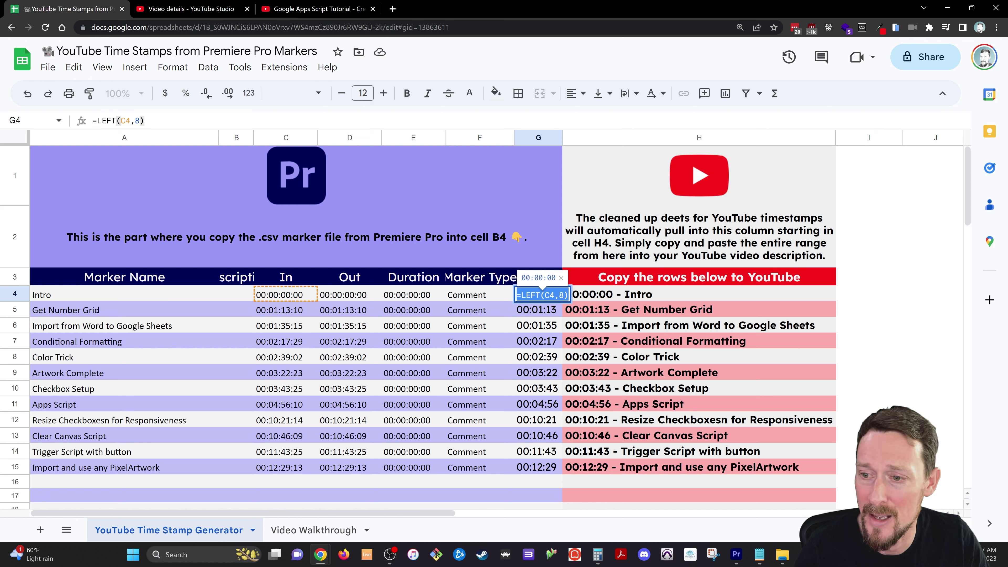
key(Escape)
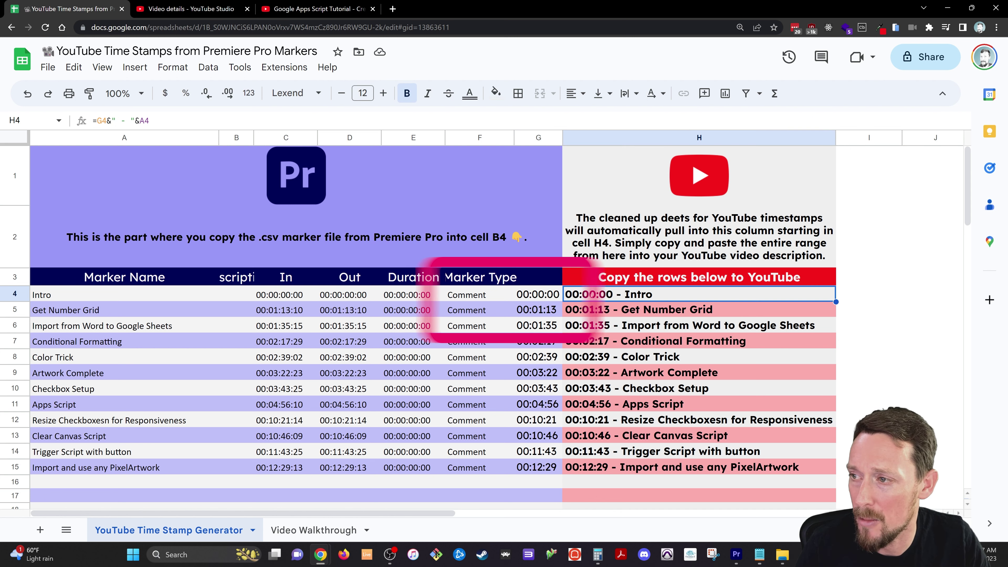
double_click(593, 295)
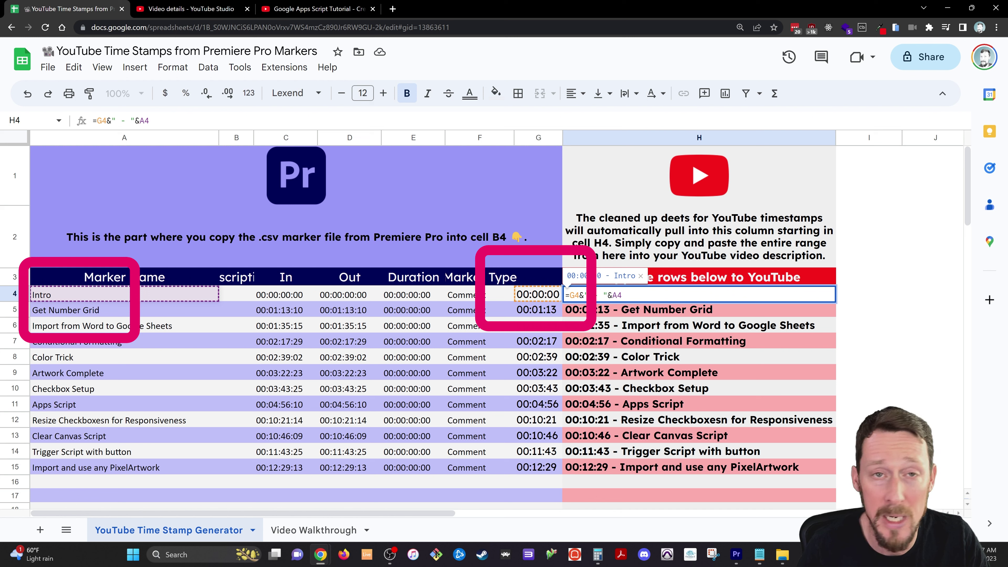
key(Escape)
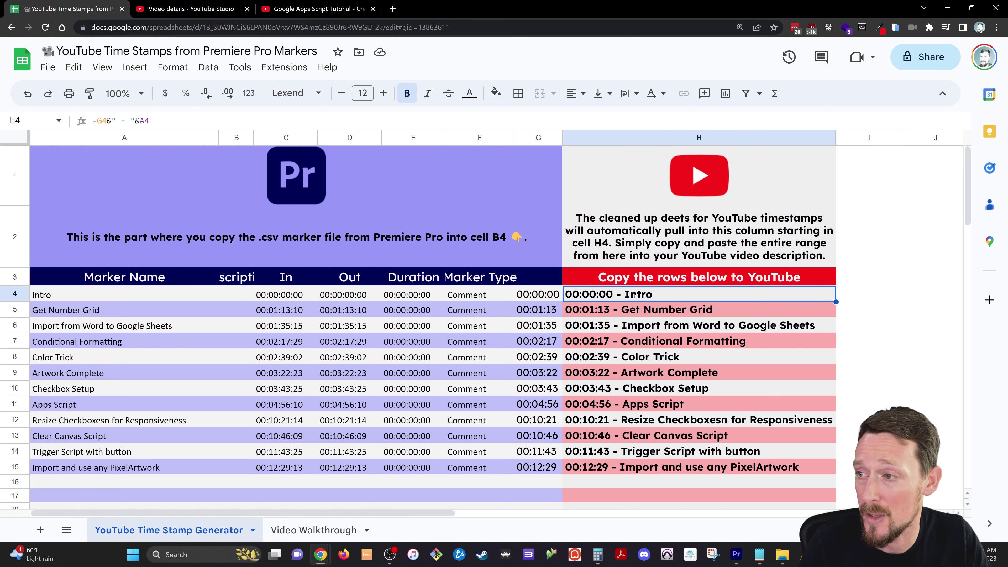
Copy the generated chapter lines in H4:H15 and switch to YouTube Studio
drag(635, 295, 668, 475)
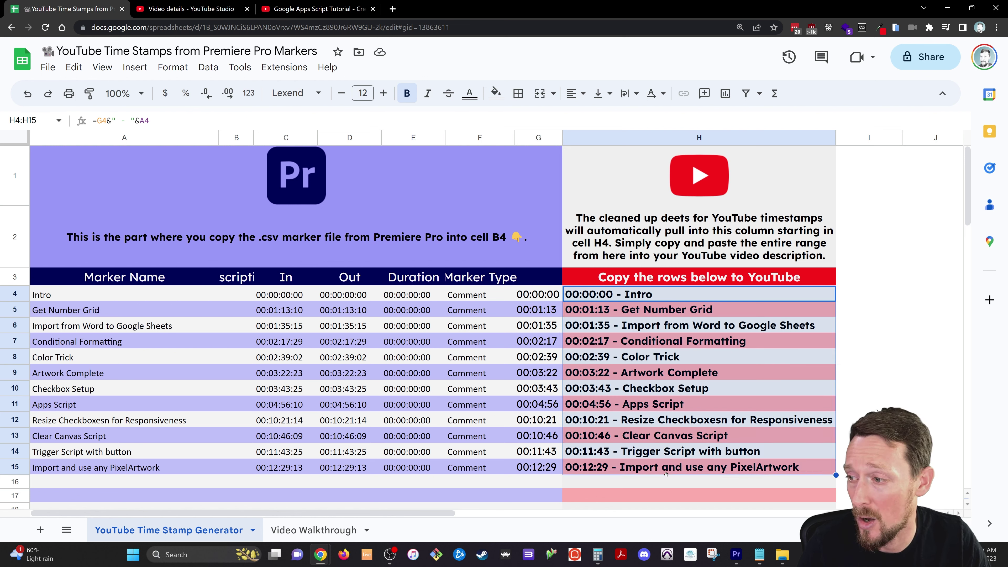
key(ctrl+c)
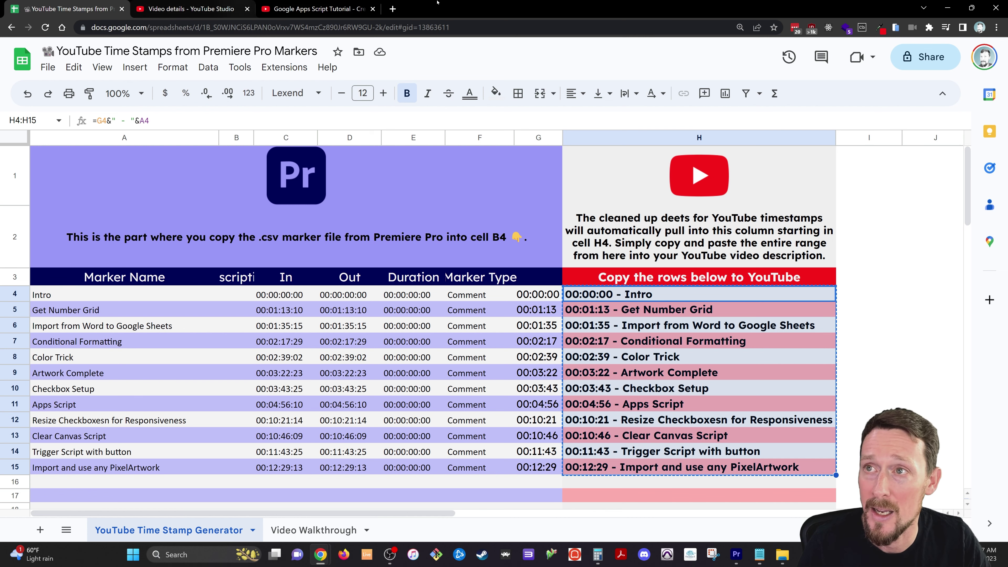
click(161, 5)
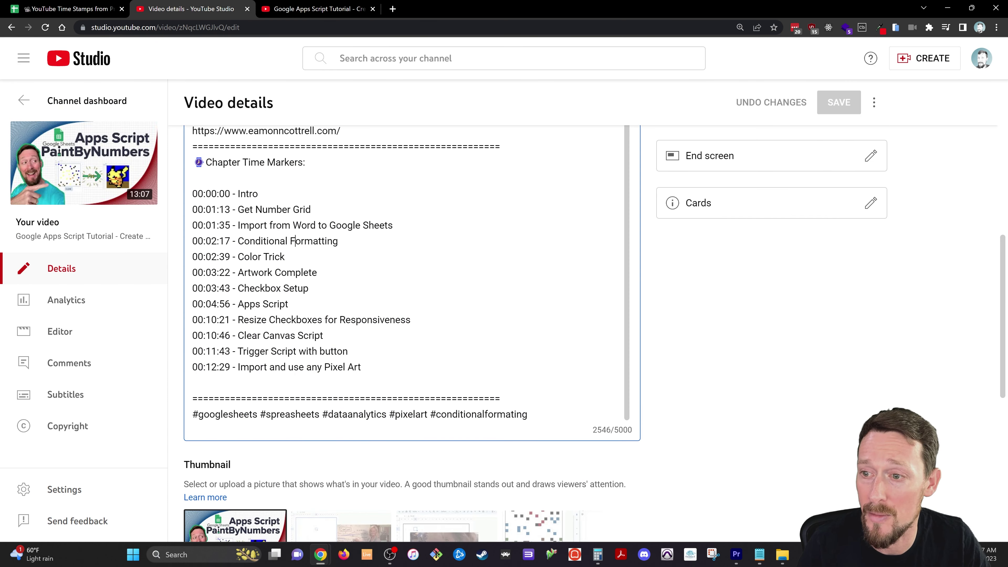
Select the chapter timestamps in the description, then go to the video's watch page
drag(362, 367, 192, 193)
key(ctrl+Tab)
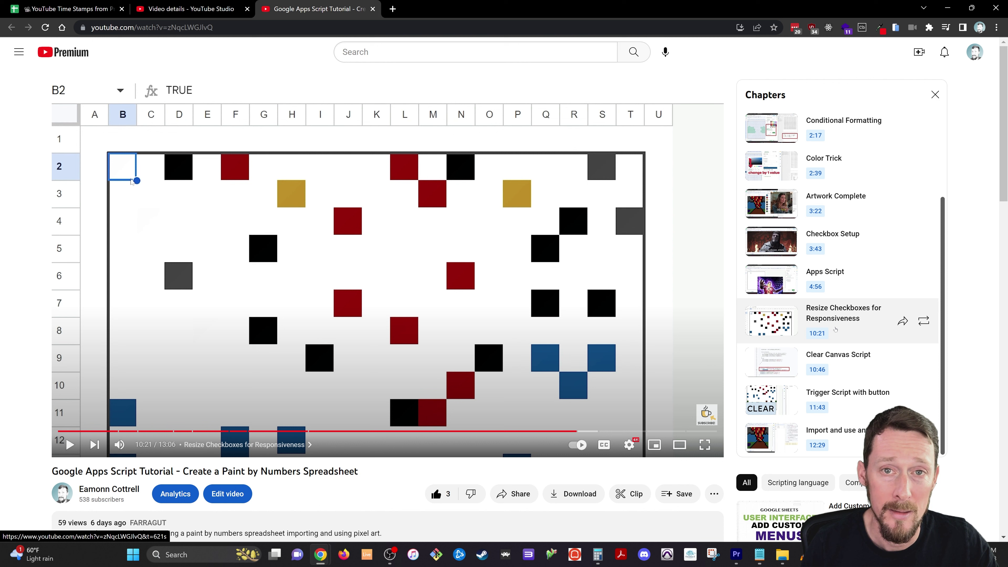